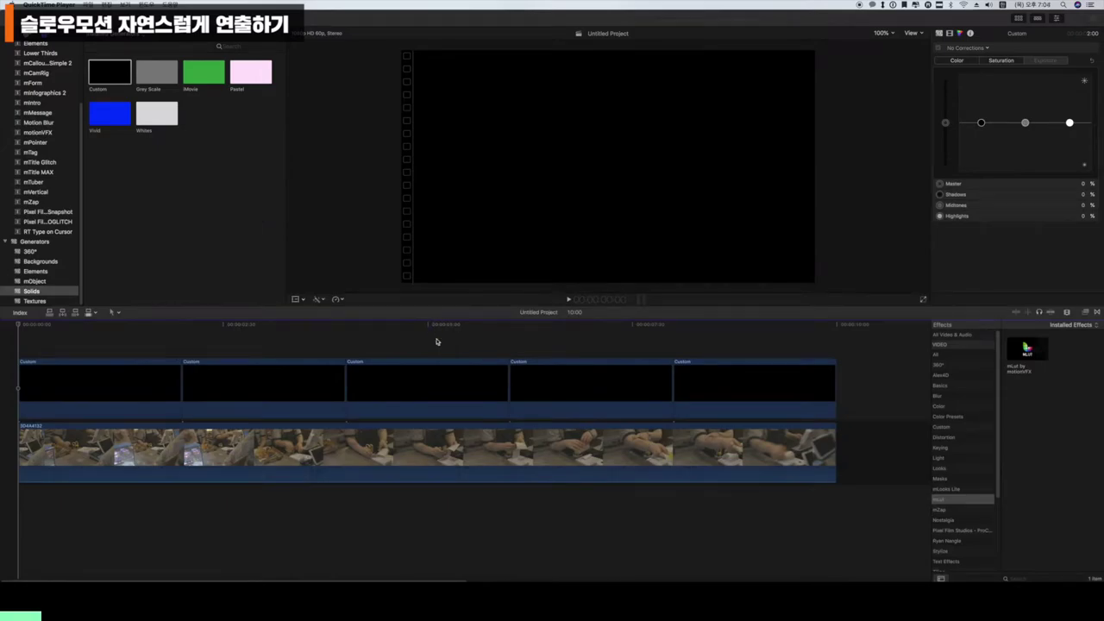
left_click(342, 449)
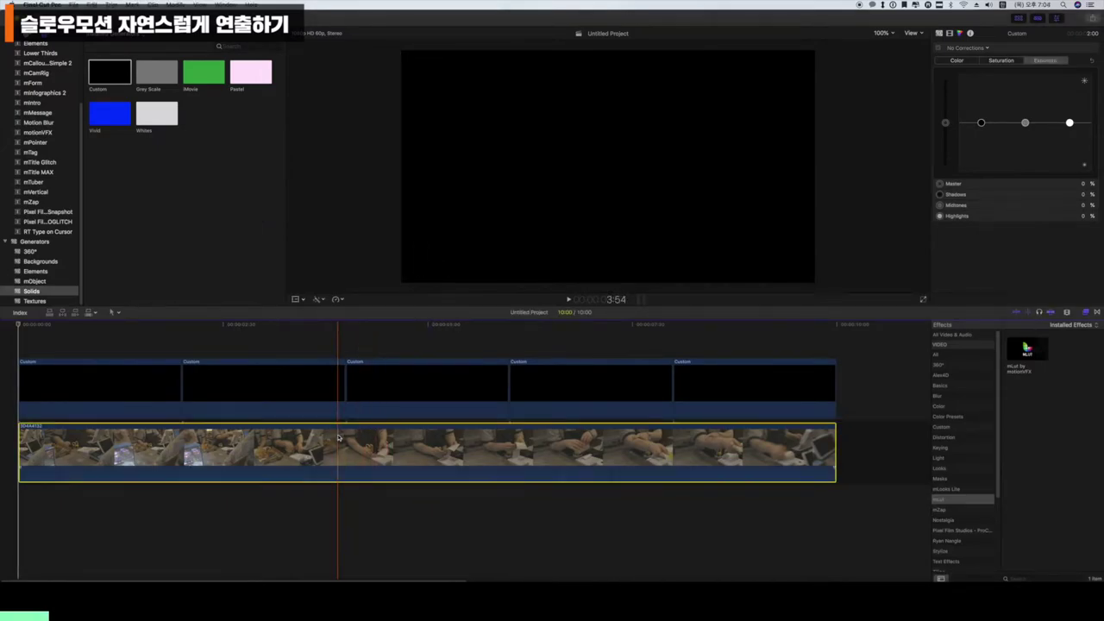
left_click(344, 301)
mouse_move(347, 309)
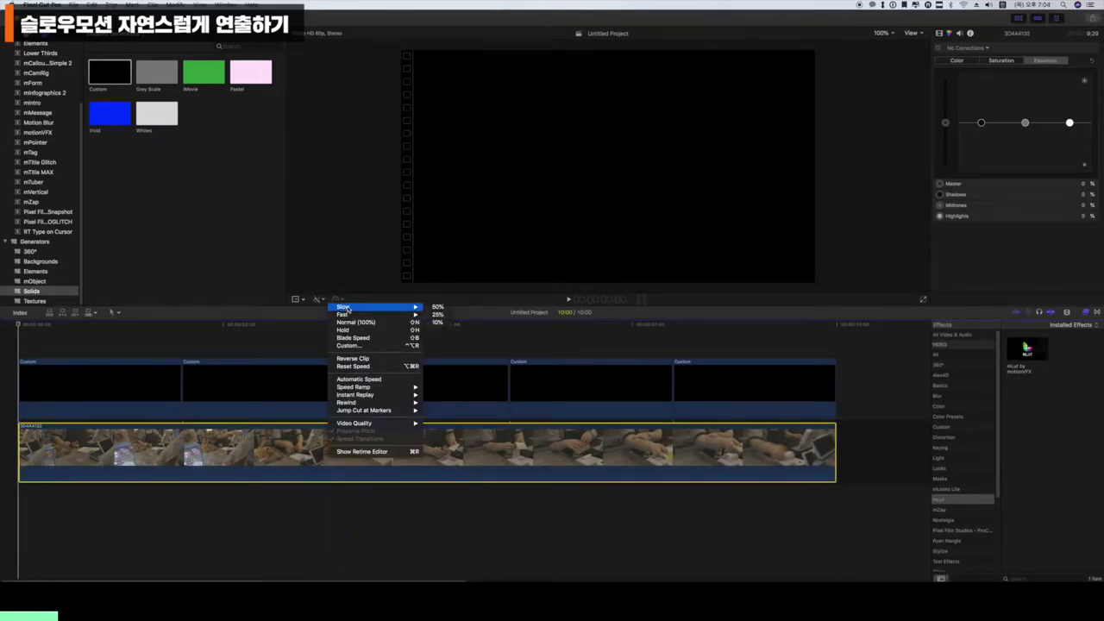
left_click(436, 308)
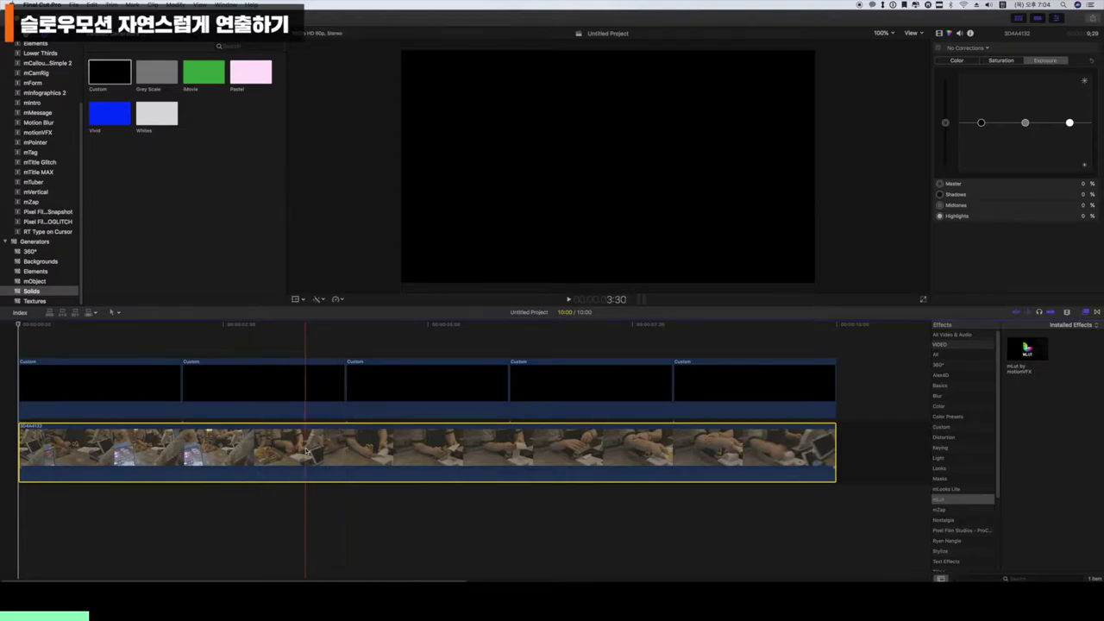
left_click(336, 299)
mouse_move(349, 310)
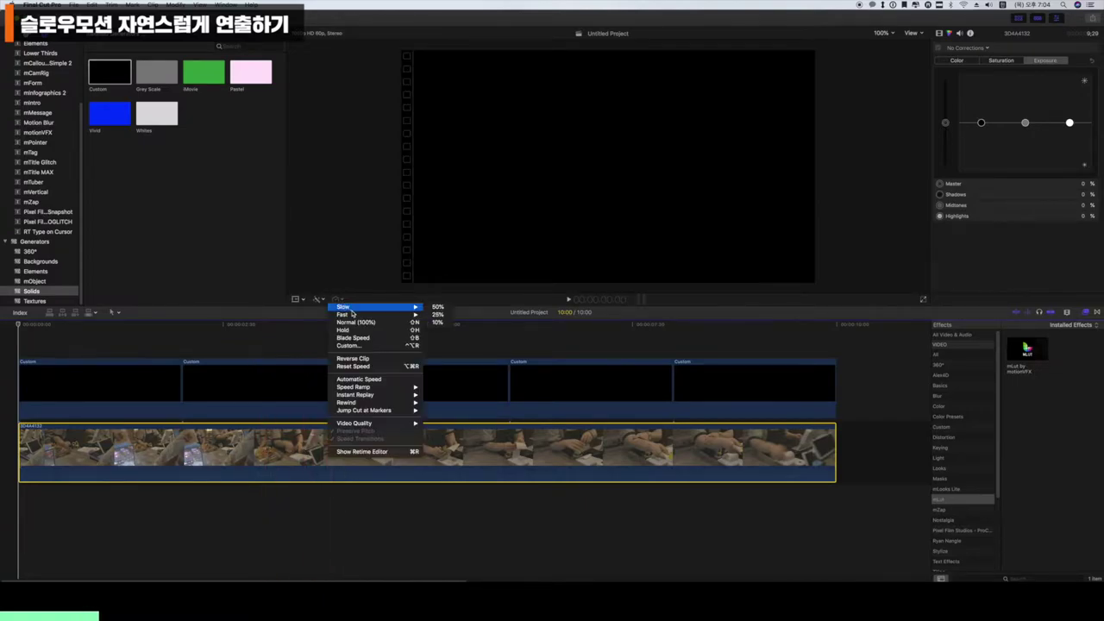
left_click(438, 308)
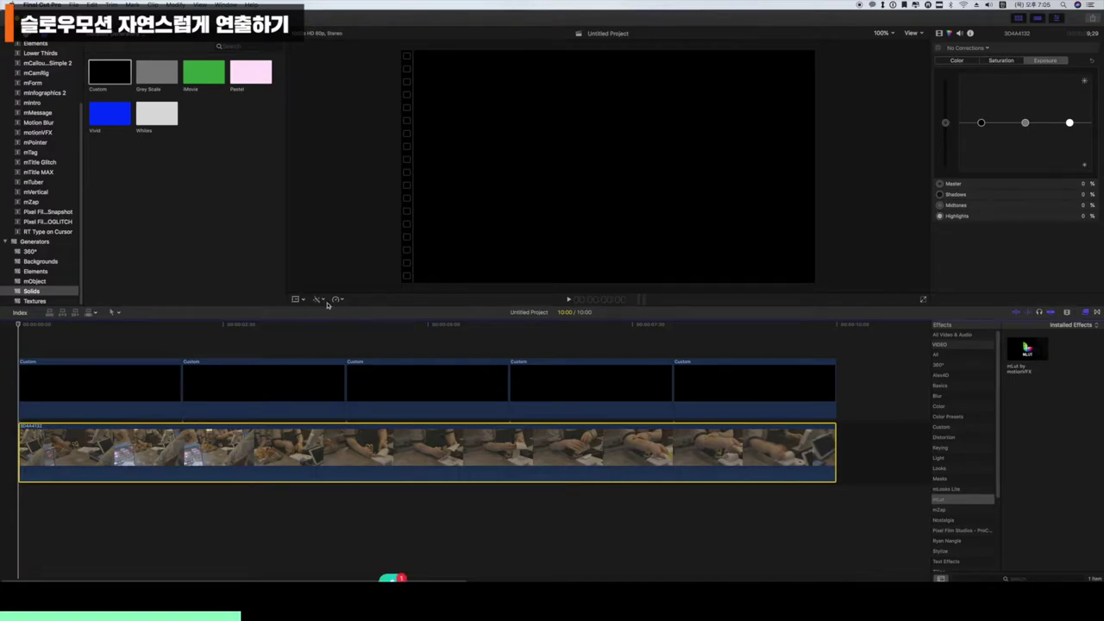
Move the playhead along the boundaries between the five black generator clips, starting at 2:00.
left_click(182, 350)
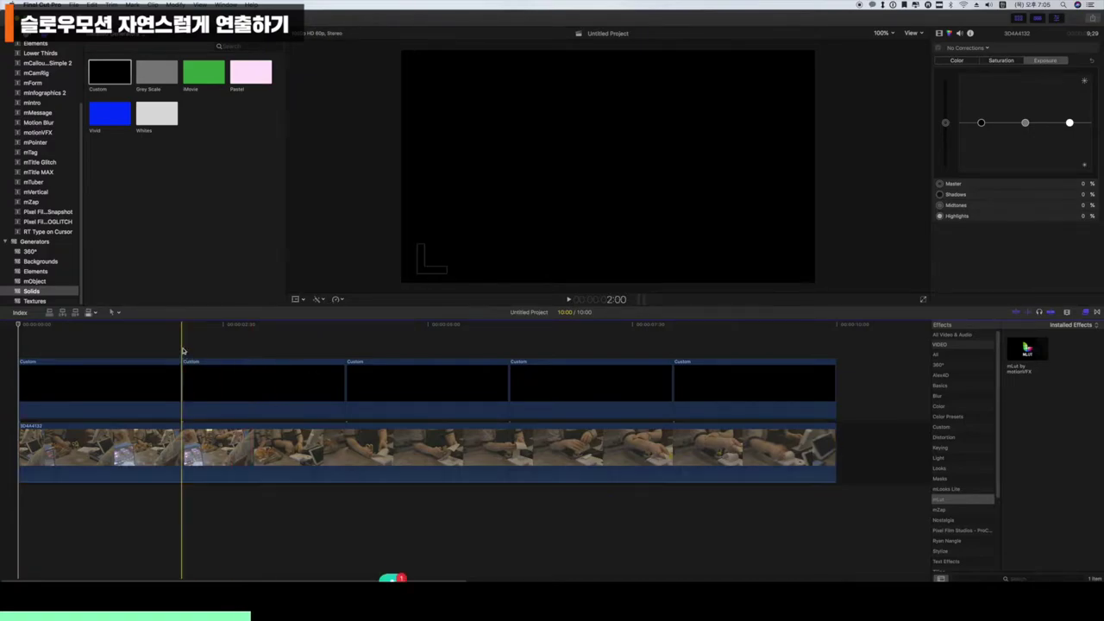
left_click(347, 338)
left_click(510, 331)
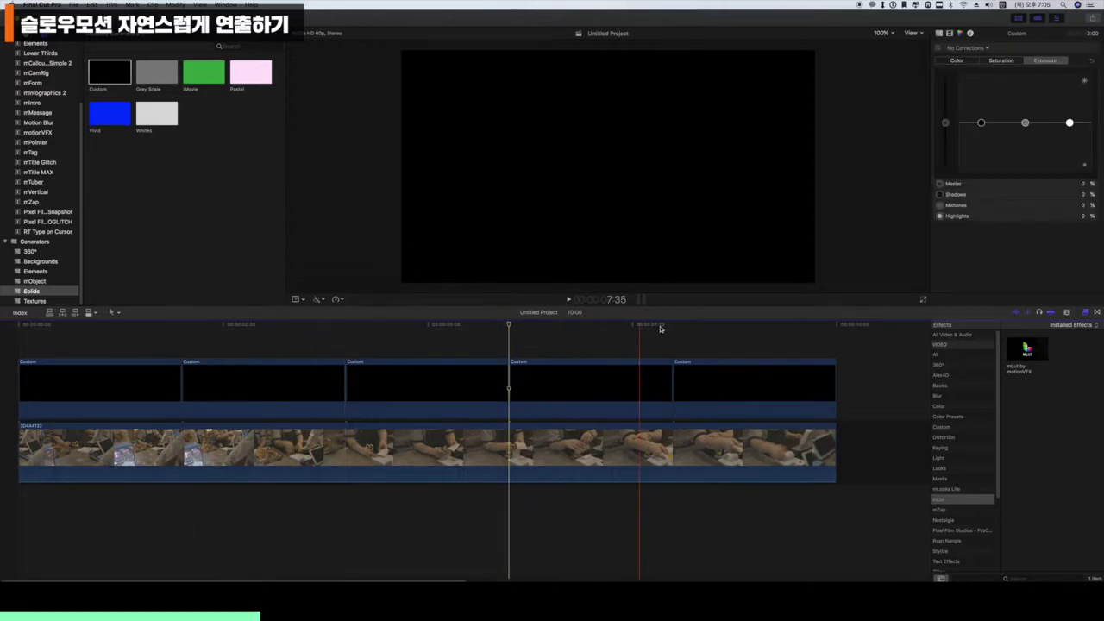
left_click(672, 329)
left_click(189, 369)
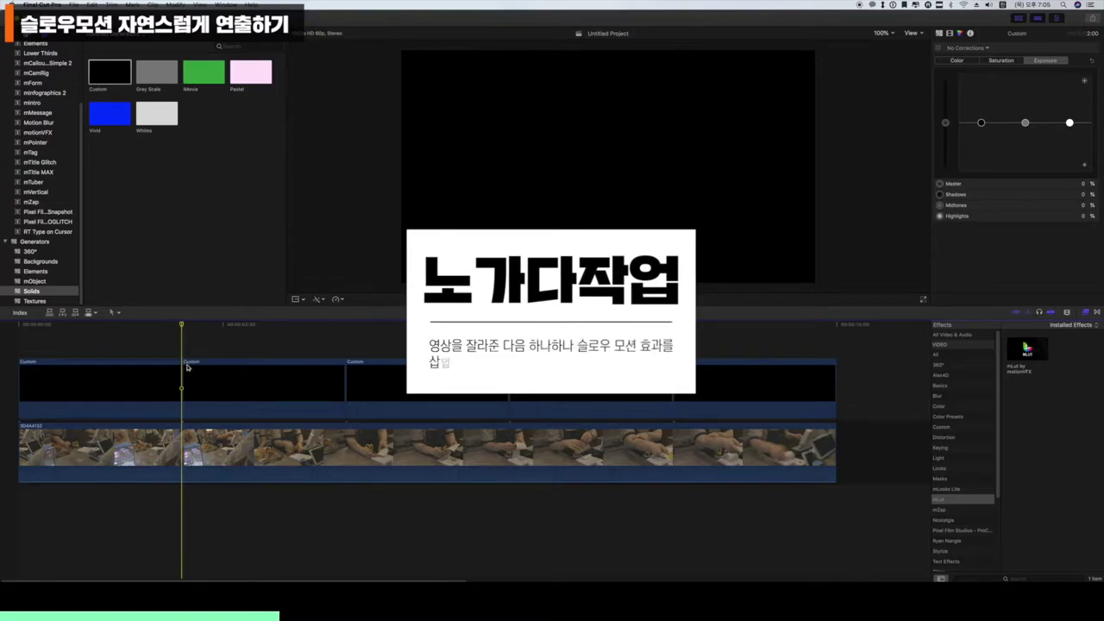
left_click_drag(146, 345, 821, 389)
left_click(857, 386)
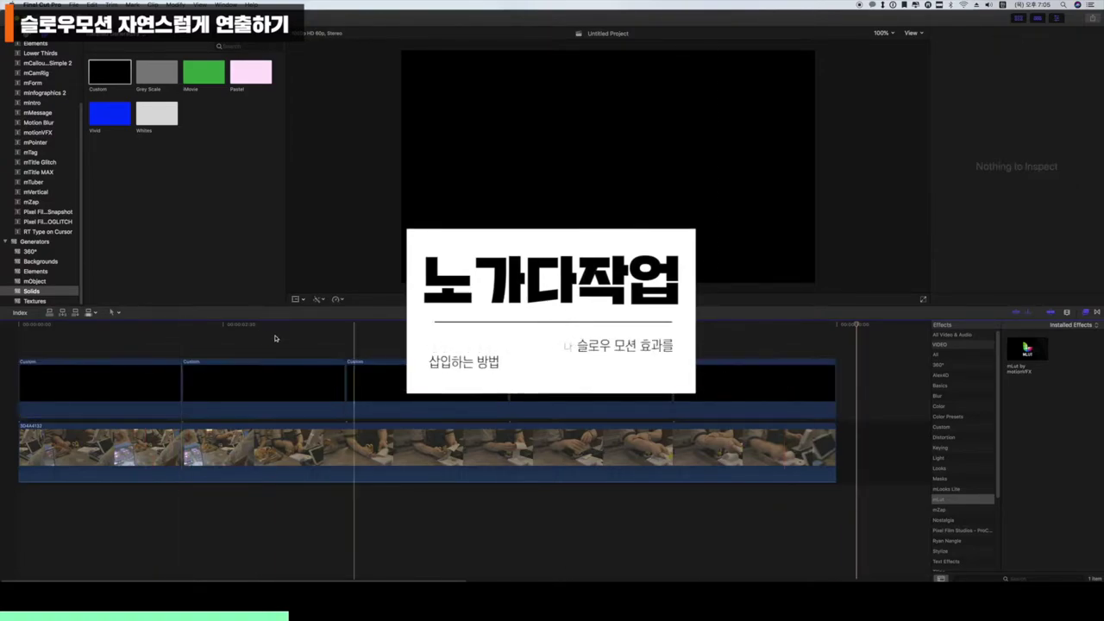
Blade the footage clip into five pieces at the boundaries of the black generator clips above it.
left_click(184, 328)
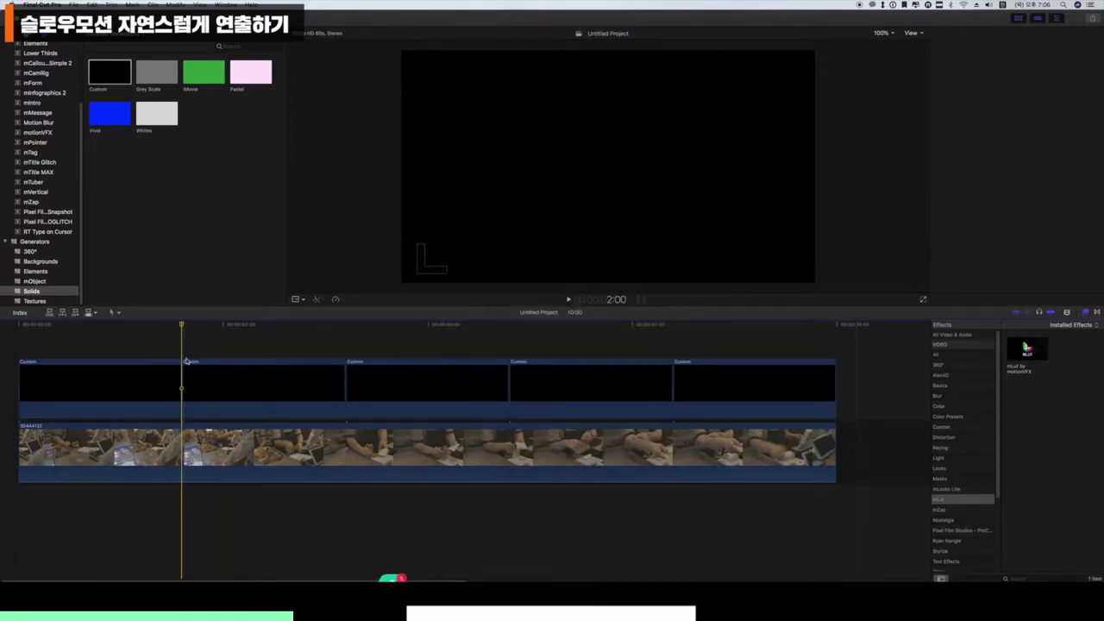
left_click(515, 453)
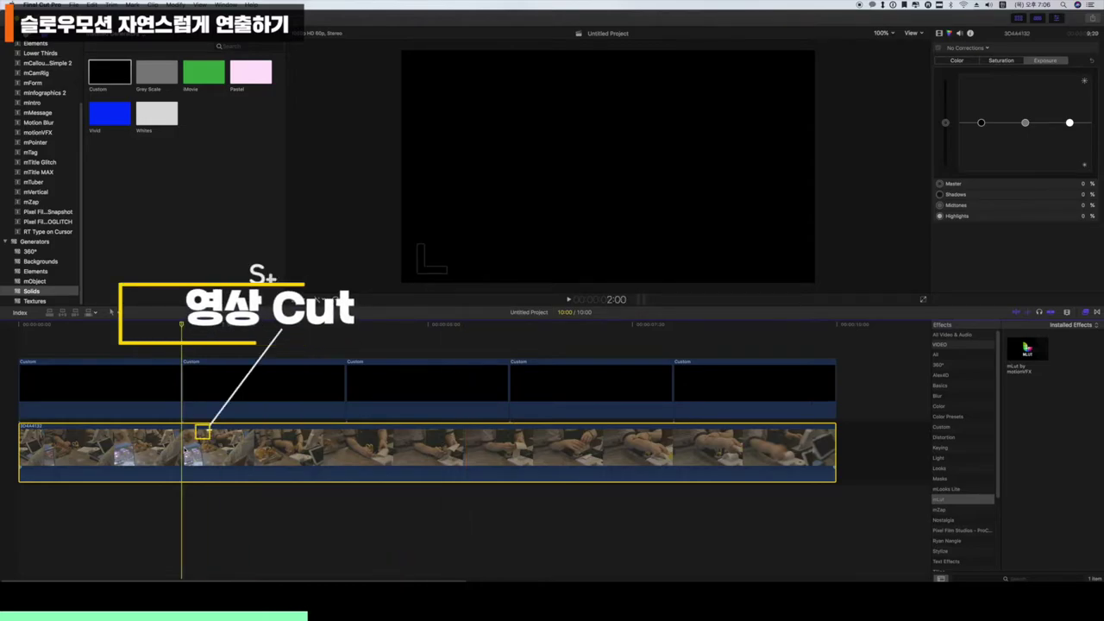
key("b")
left_click(182, 449)
left_click(346, 449)
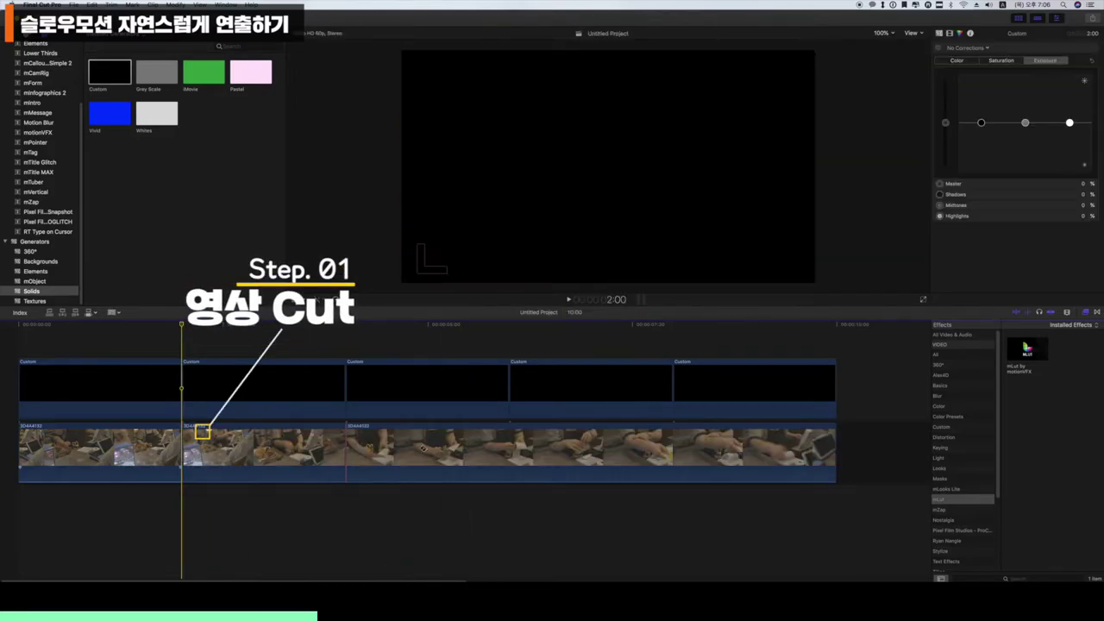
left_click(510, 449)
left_click(673, 447)
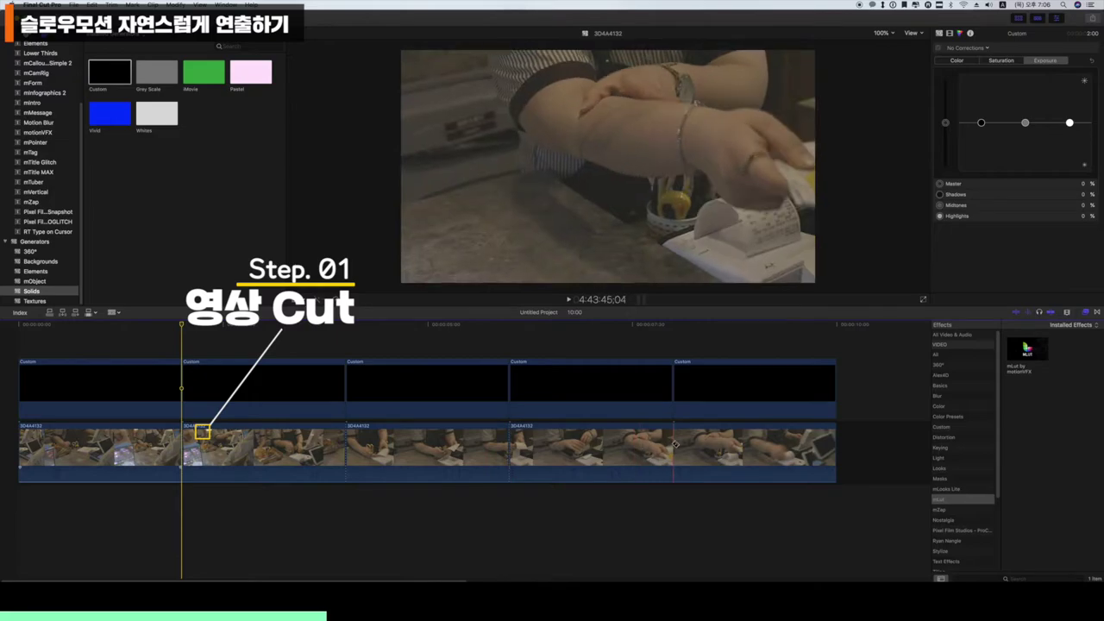
key("a")
Disable the five black generator clips above the cut footage.
left_click(119, 449)
left_click_drag(178, 331, 17, 338)
key("space")
key("space")
left_click_drag(878, 349, 35, 406)
key("v")
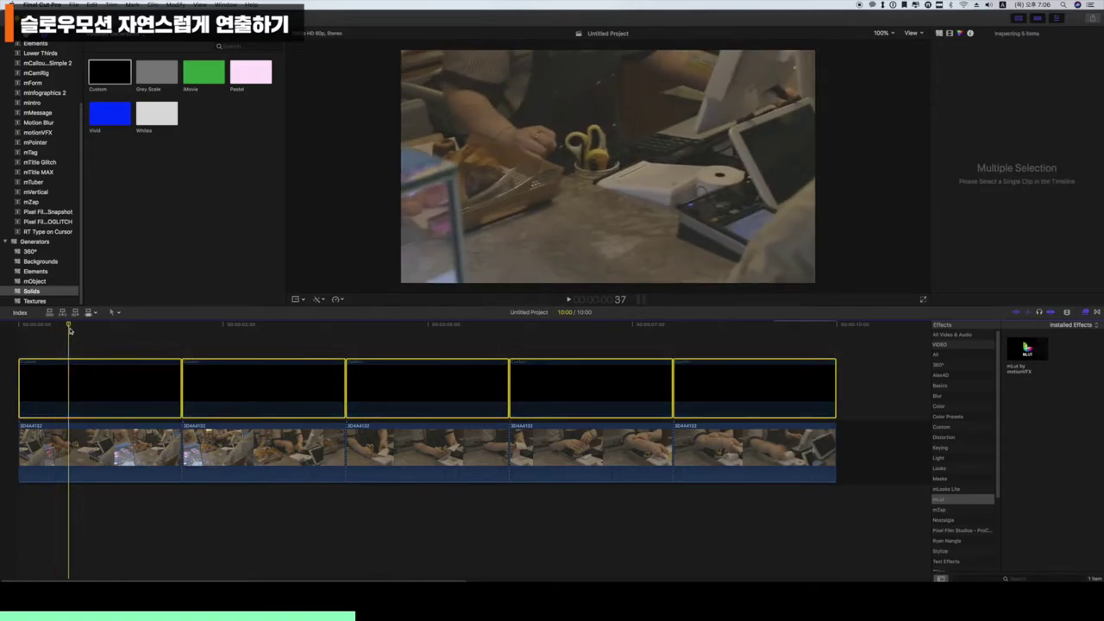
Play back the cut footage and return the playhead to the start of the timeline.
key("space")
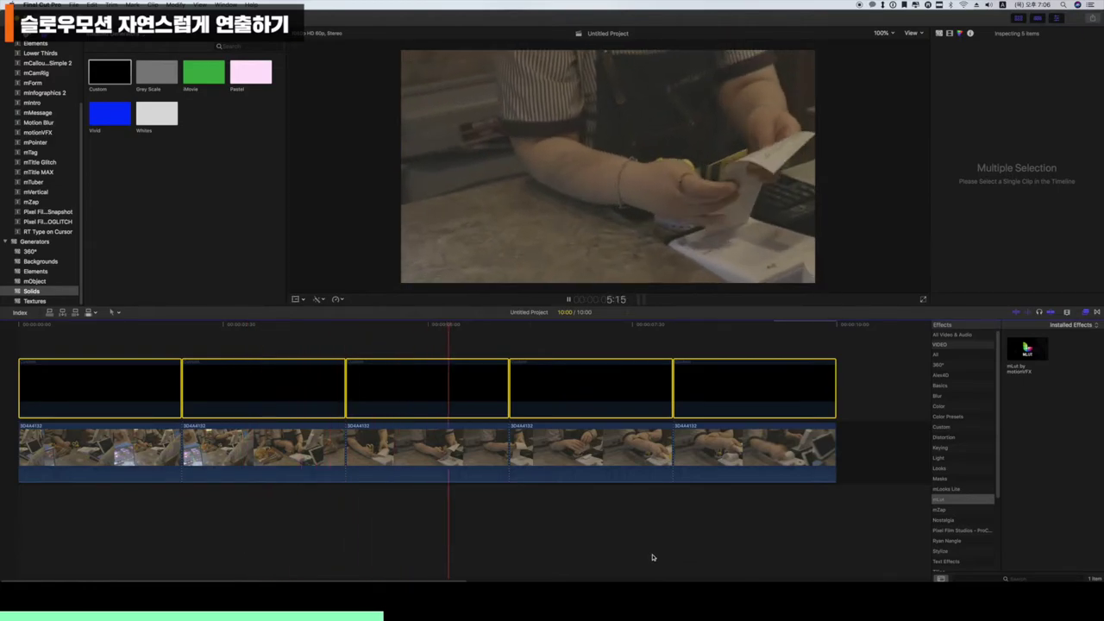
key("space")
left_click_drag(527, 330, 10, 340)
left_click(153, 438)
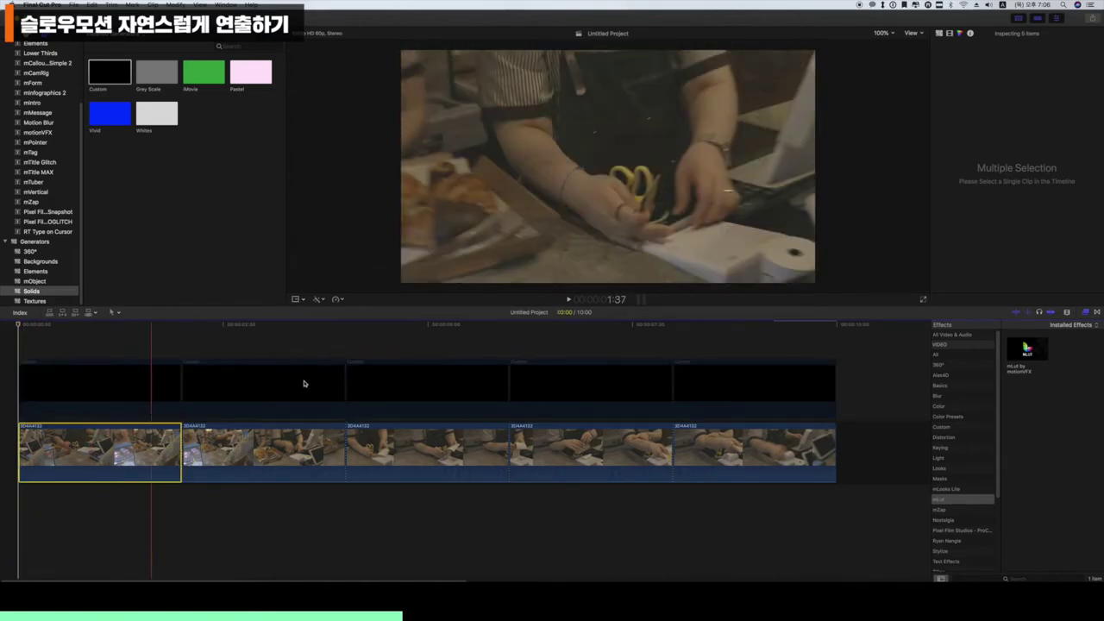
left_click(272, 438)
left_click(132, 443)
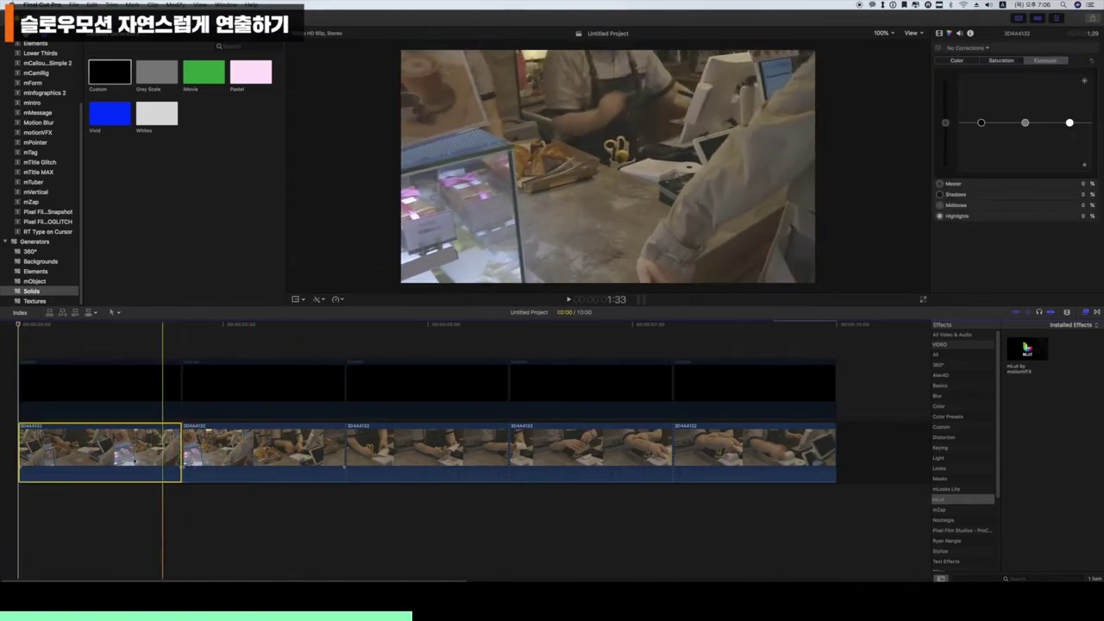
left_click(266, 454)
left_click(549, 453)
left_click(725, 453)
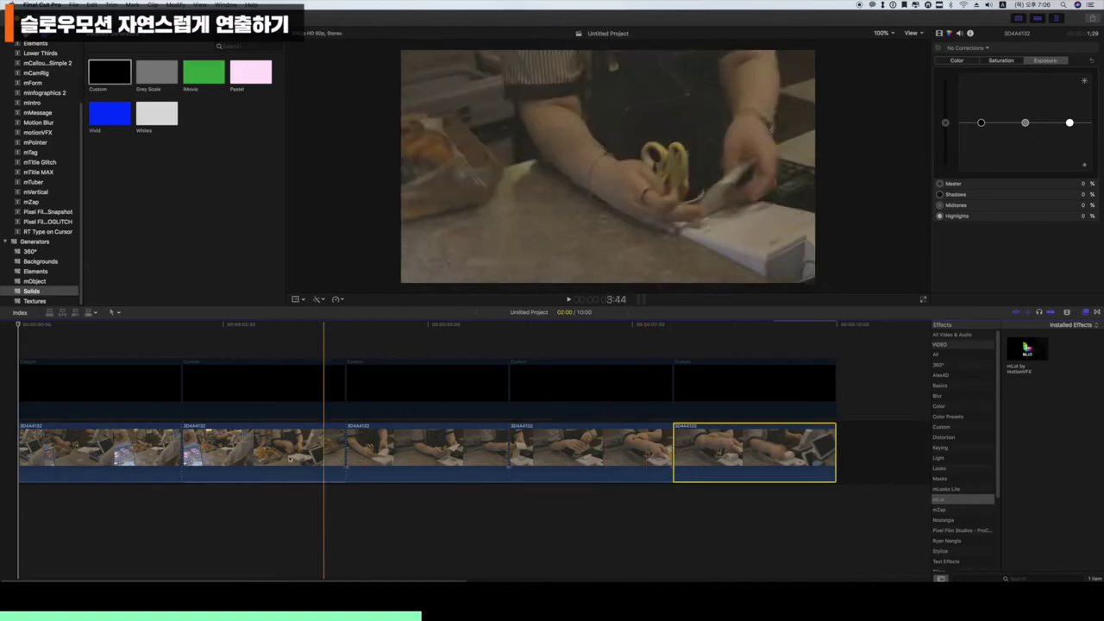
Slow the first footage clip to 50% speed.
left_click(111, 453)
left_click(338, 299)
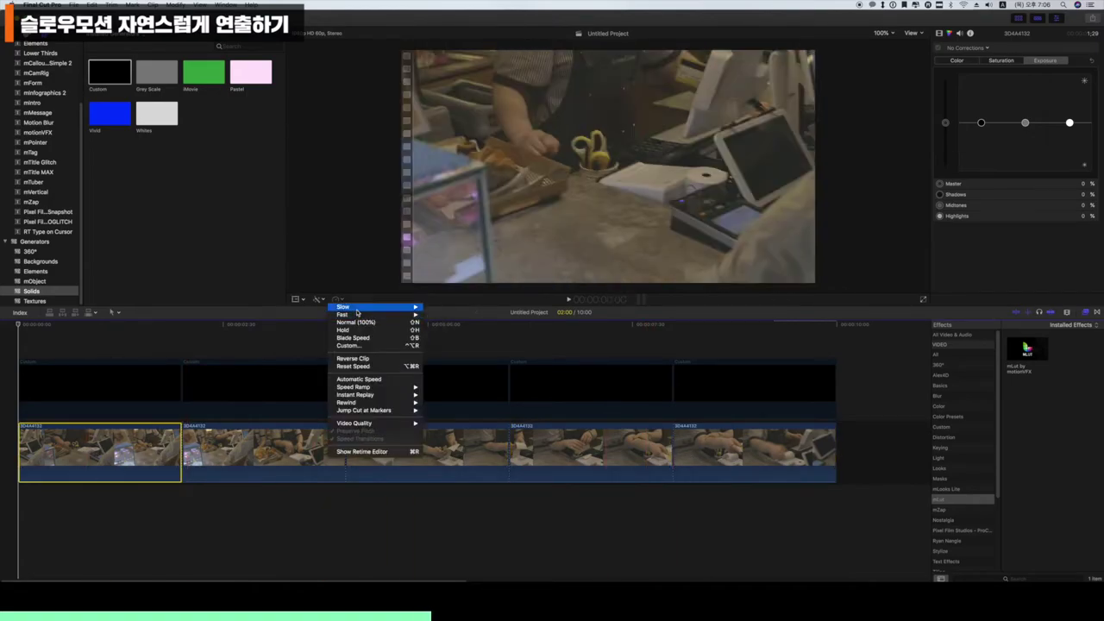
left_click(438, 307)
Slow the second footage clip to a custom speed rate of 40%.
left_click(427, 450)
left_click(337, 299)
right_click(457, 443)
left_click(337, 300)
mouse_move(376, 310)
left_click(437, 307)
left_click(509, 418)
left_click(548, 452)
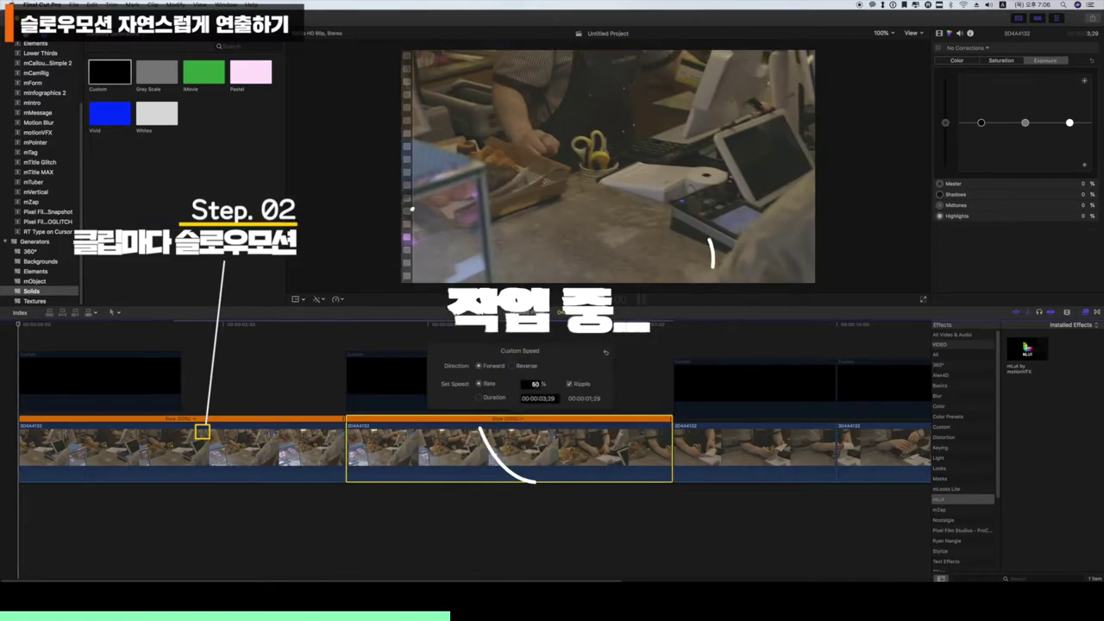
left_click(536, 384)
type("40")
key("Return")
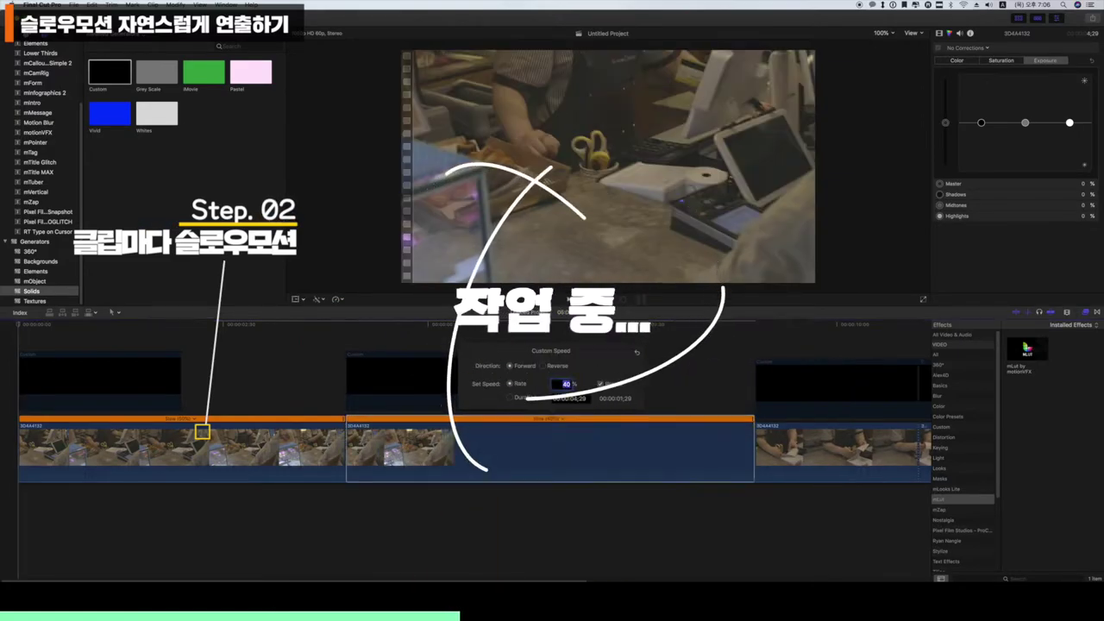
Slow the third footage clip to a custom speed rate of 30%.
scroll(726, 427, "right", 2)
scroll(727, 426, "right", 2)
left_click(682, 444)
left_click(337, 299)
mouse_move(376, 307)
left_click(438, 326)
left_click(781, 419)
left_click(802, 451)
left_click(796, 384)
type("30")
key("Return")
Slow the fourth footage clip to a custom rate of 20% and the fifth clip to 10%.
scroll(633, 573, "right", 5)
left_click(560, 444)
left_click(338, 299)
left_click(437, 307)
left_click(717, 419)
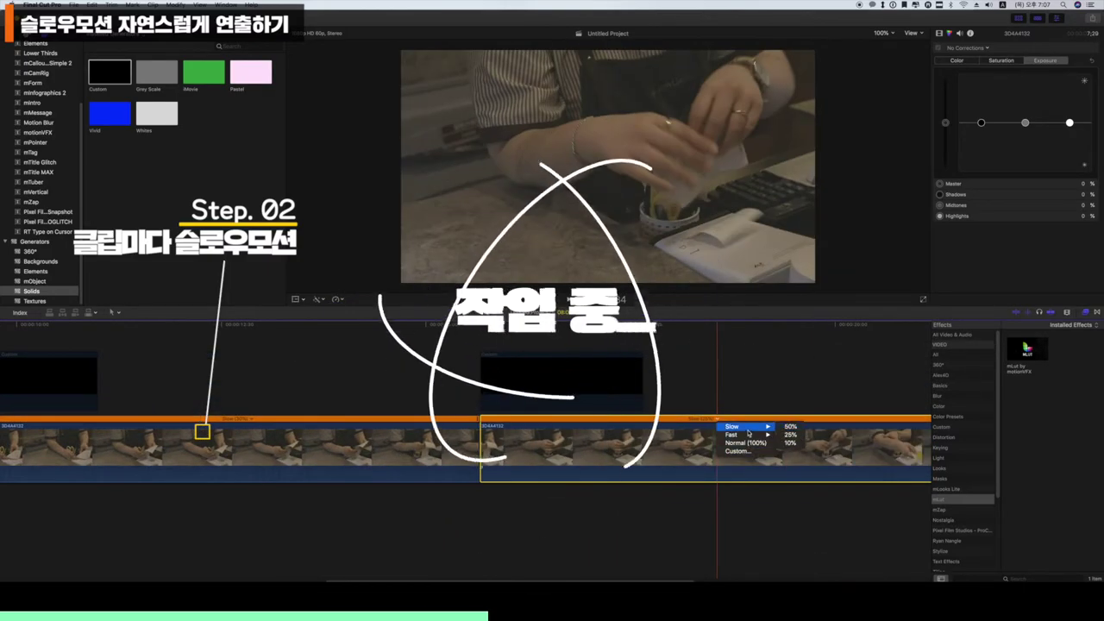
left_click(724, 385)
type("30")
key("Return")
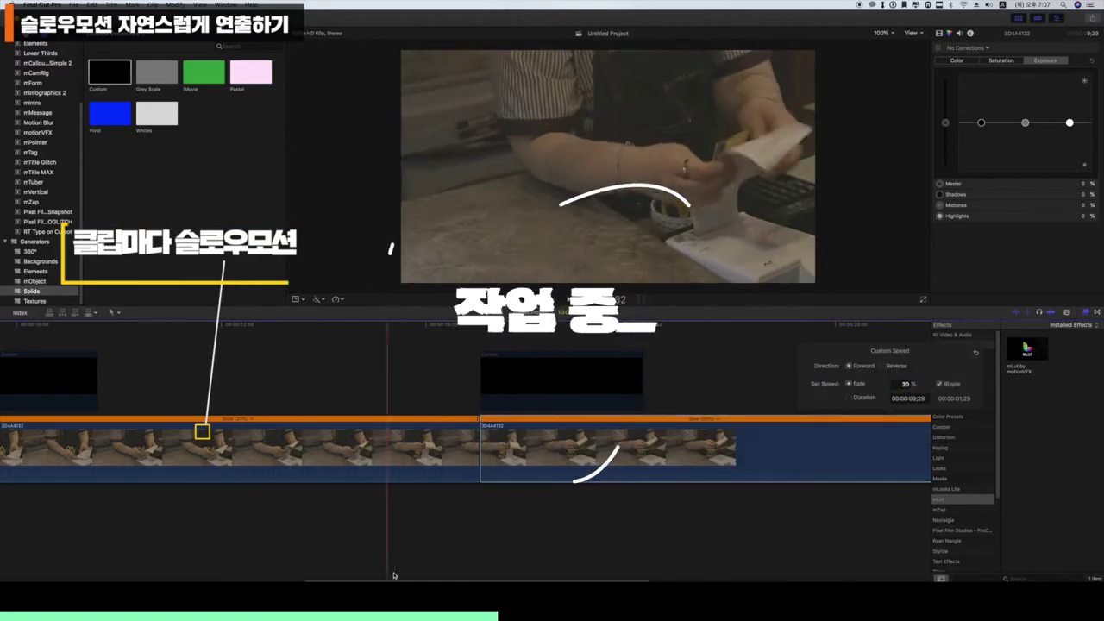
scroll(389, 572, "right", 5)
left_click(690, 444)
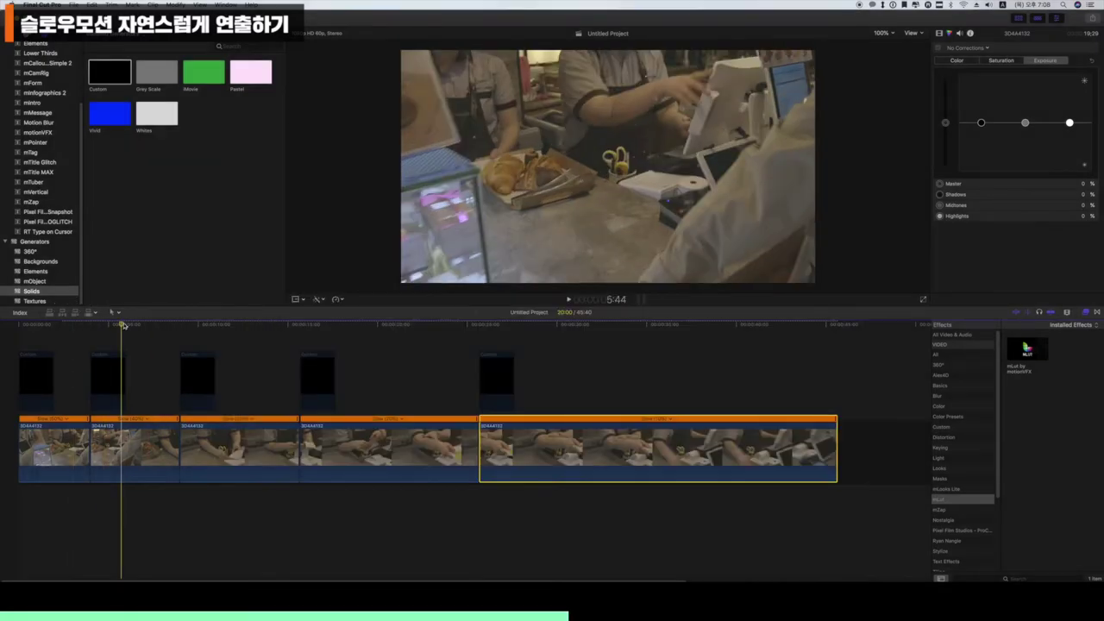
left_click_drag(123, 325, 18, 330)
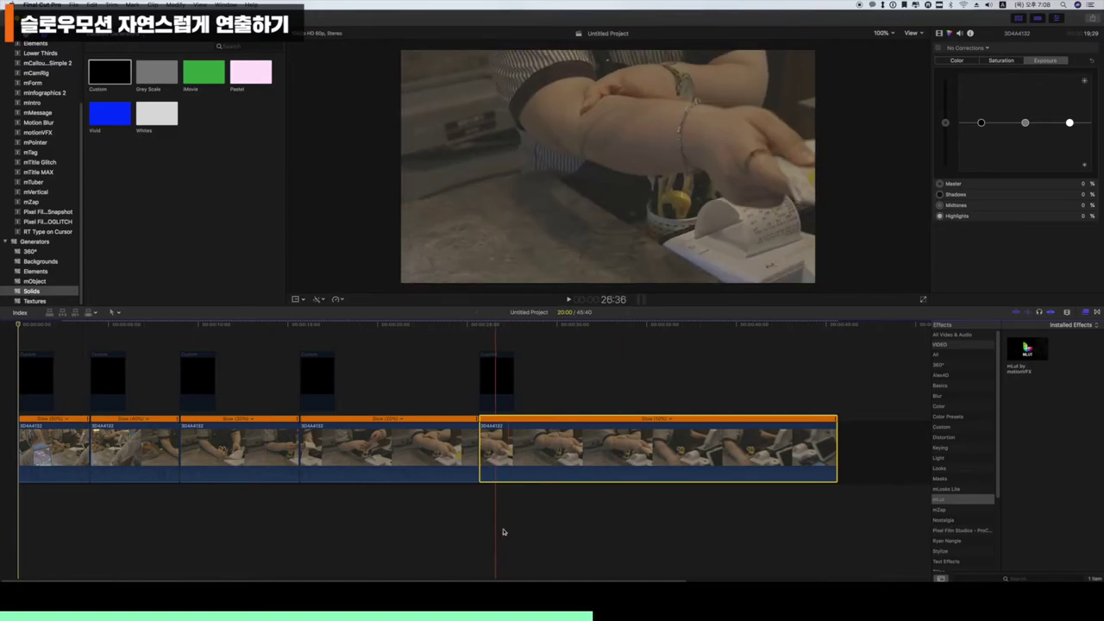
left_click_drag(514, 515, 45, 426)
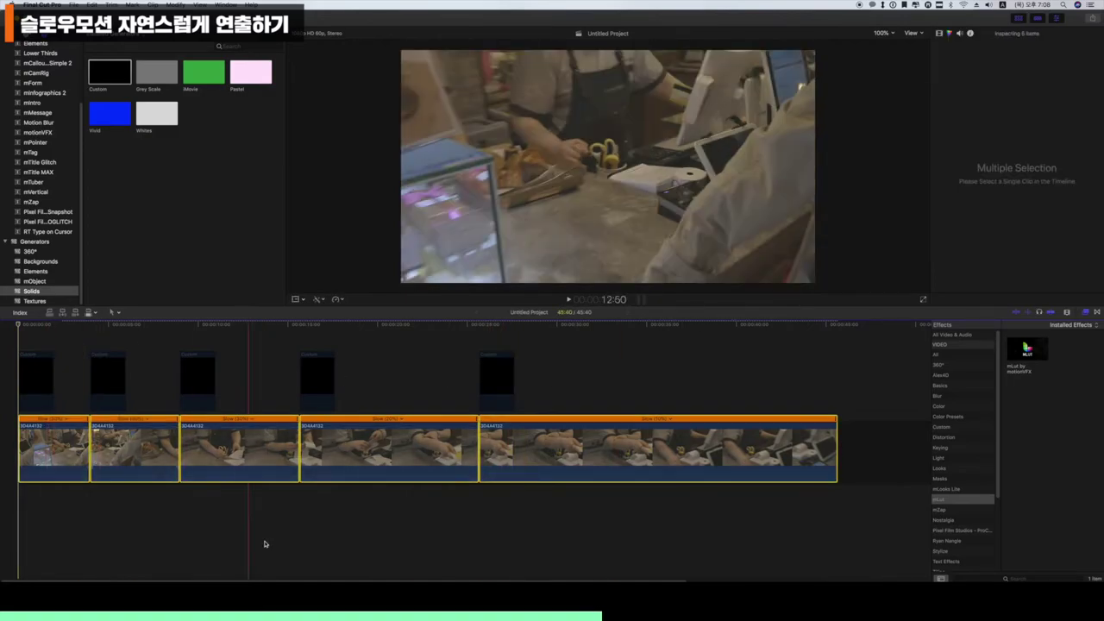
left_click(271, 541)
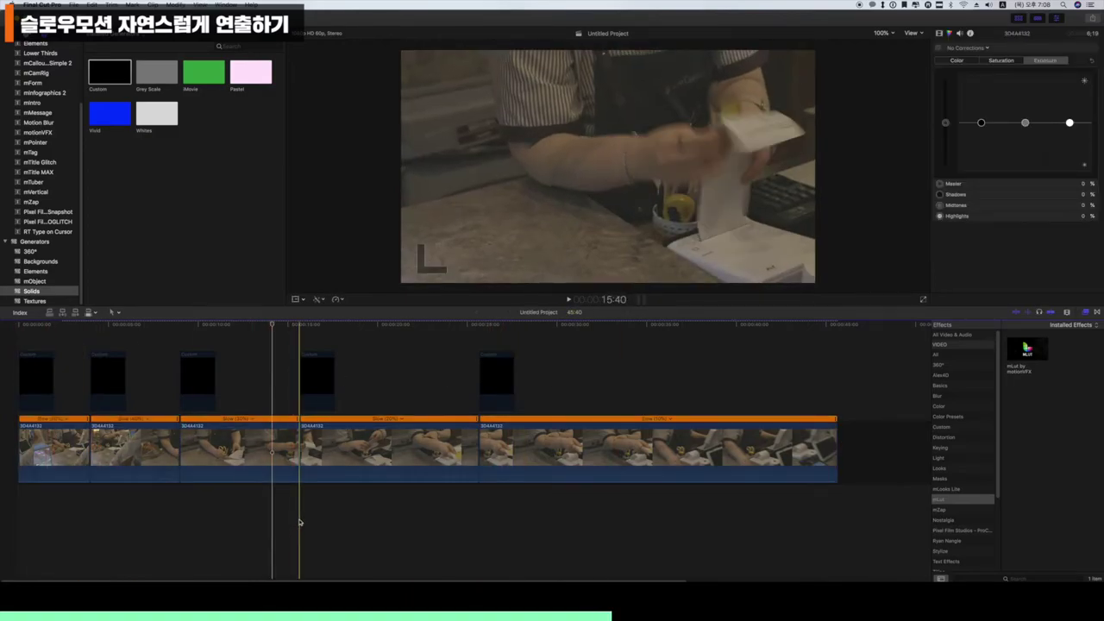
Undo the individual speed changes and the cuts, returning to a single uncut footage clip.
key("super+z")
key("super+z")
key("super+z")
key("super+z")
key("super+z")
key("super+z")
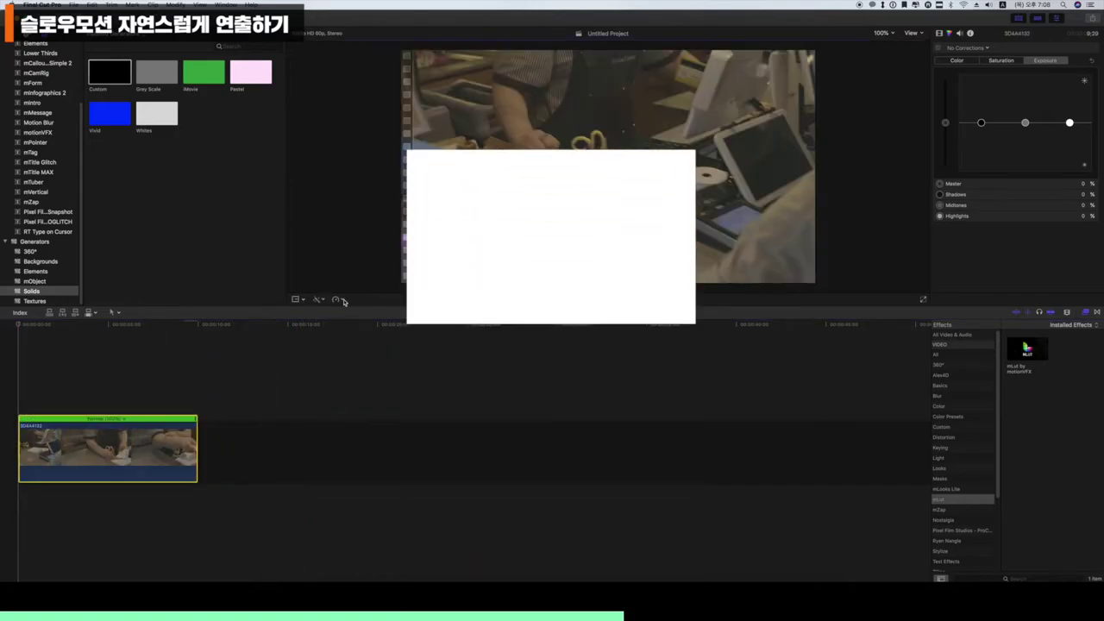
Apply a Speed Ramp to 0% to the whole footage clip and play it back.
left_click(339, 300)
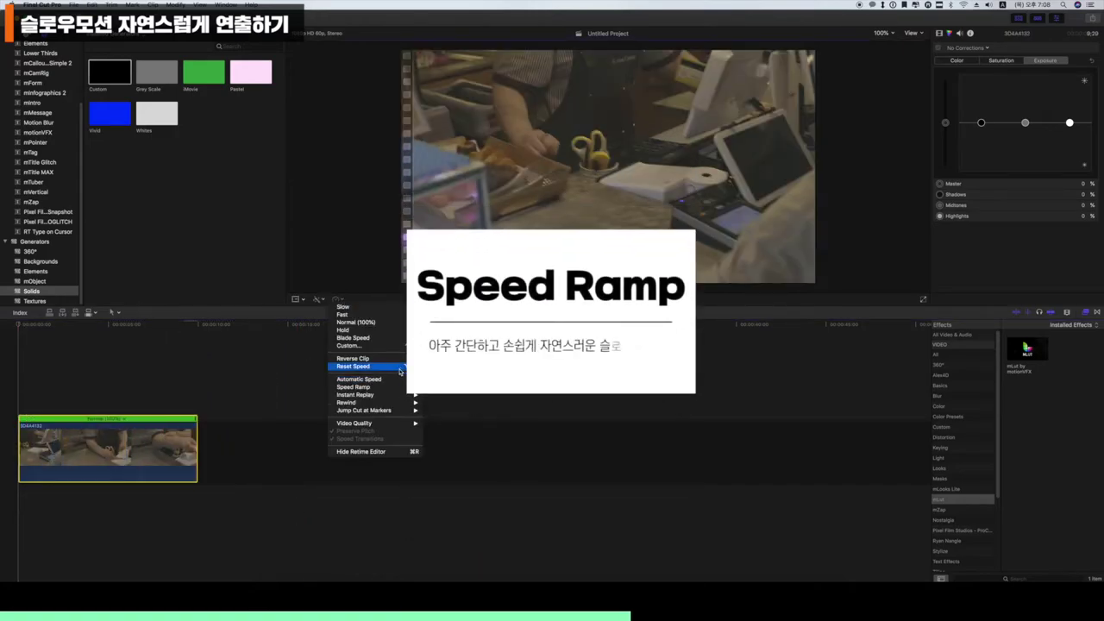
mouse_move(405, 391)
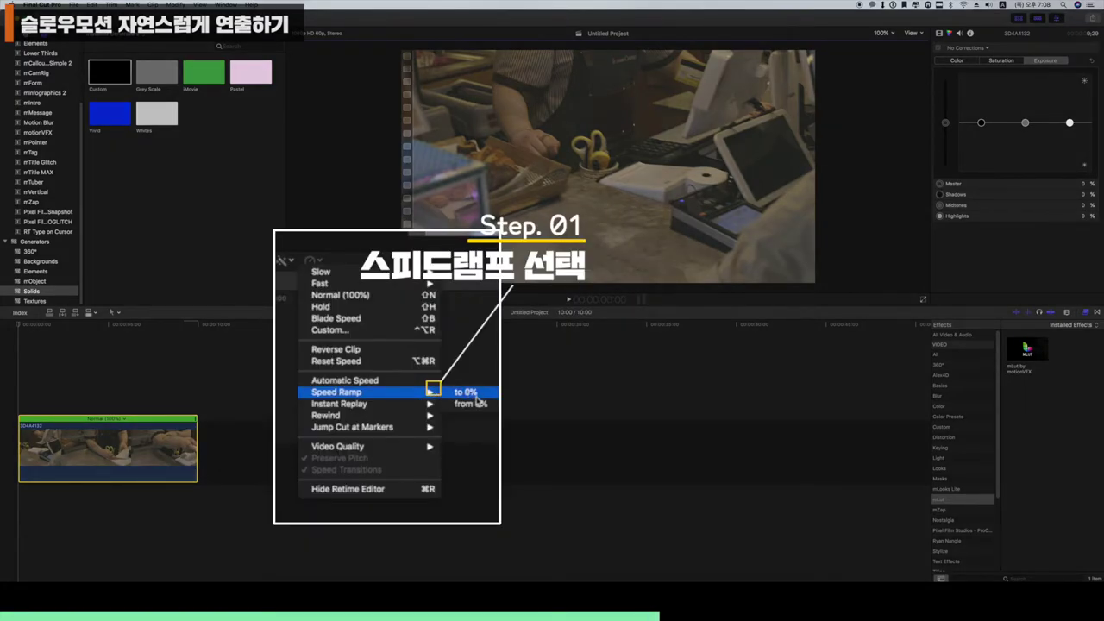
left_click(442, 391)
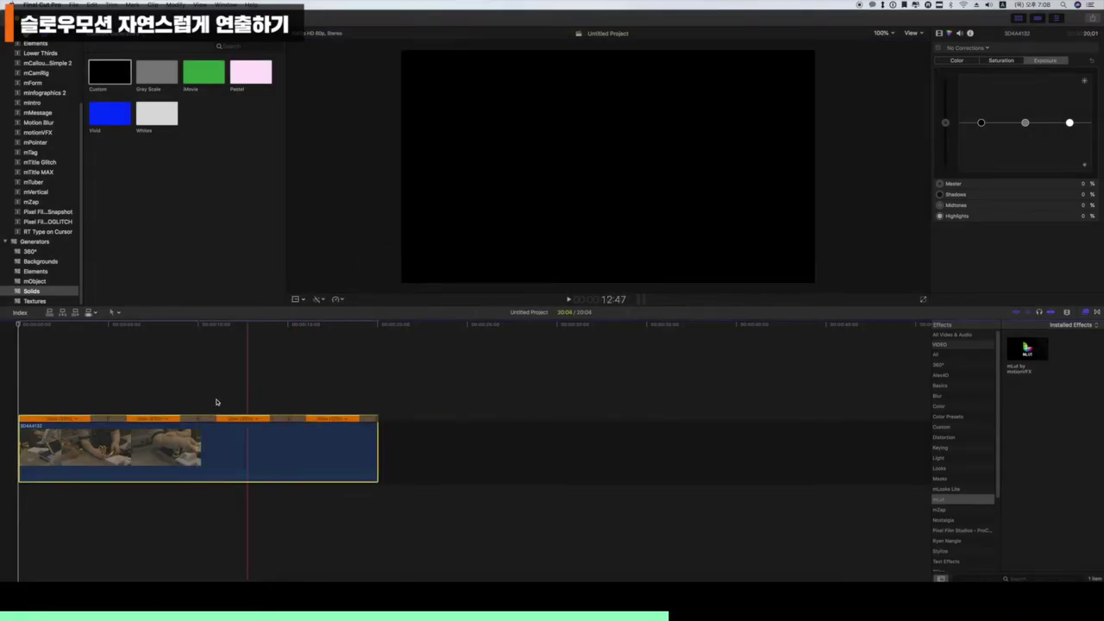
key("space")
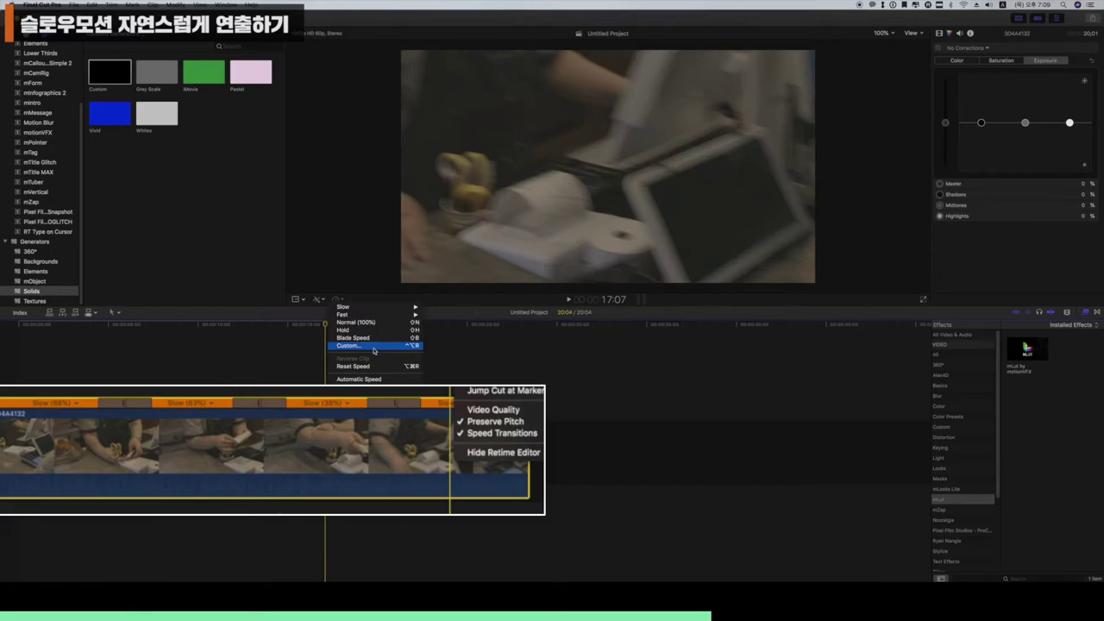
Apply a Speed Ramp from 0% to the footage clip and play the result from the beginning.
mouse_move(401, 390)
left_click(444, 395)
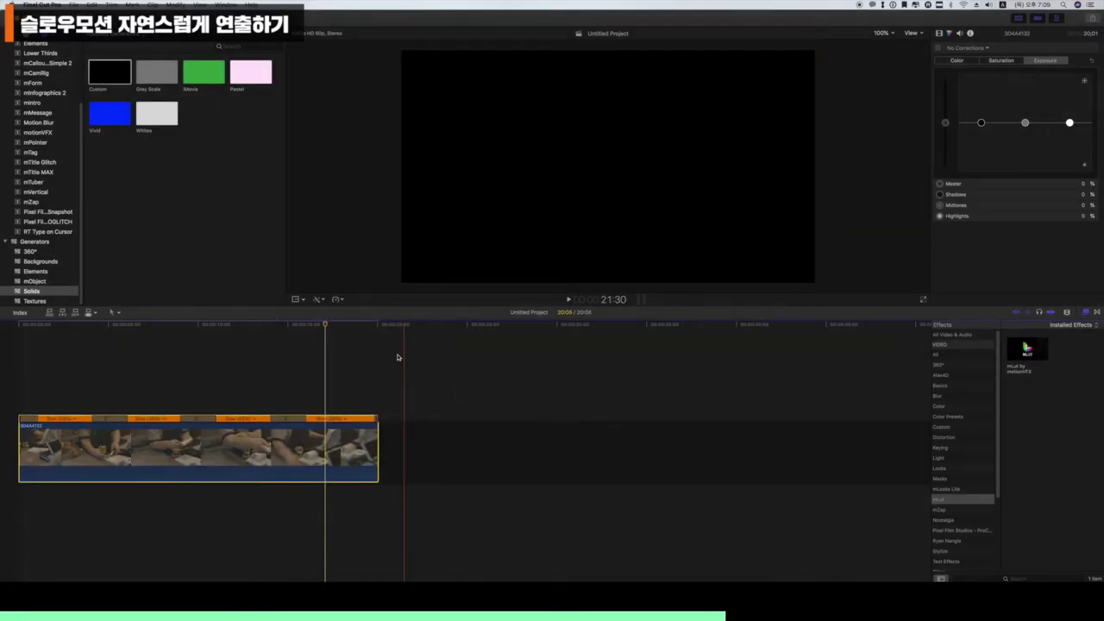
left_click(32, 347)
key("space")
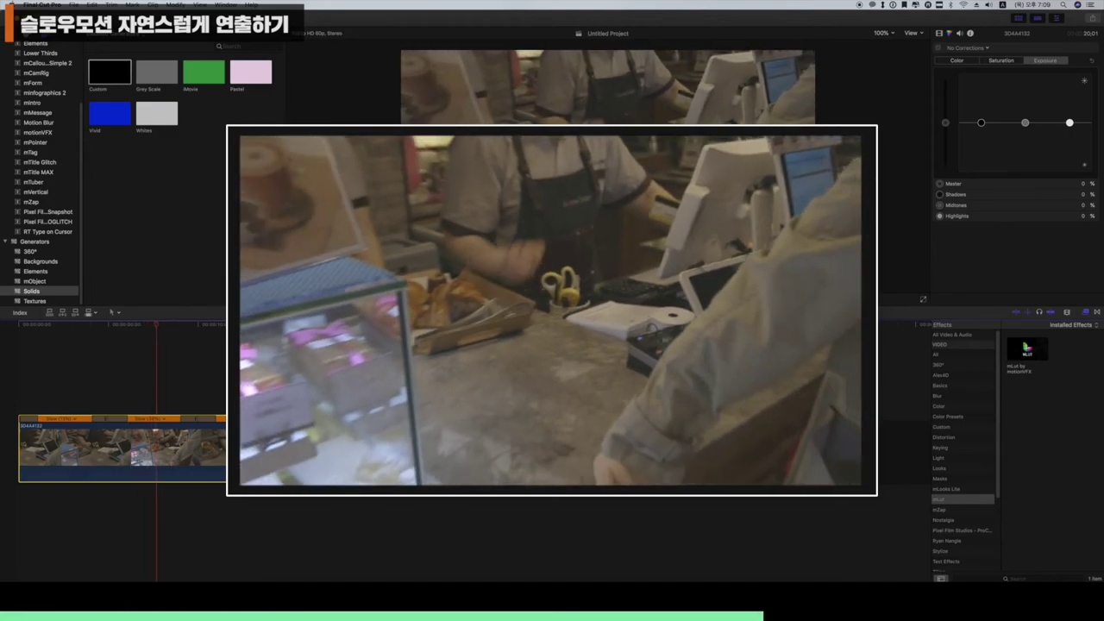
key("Home")
key("space")
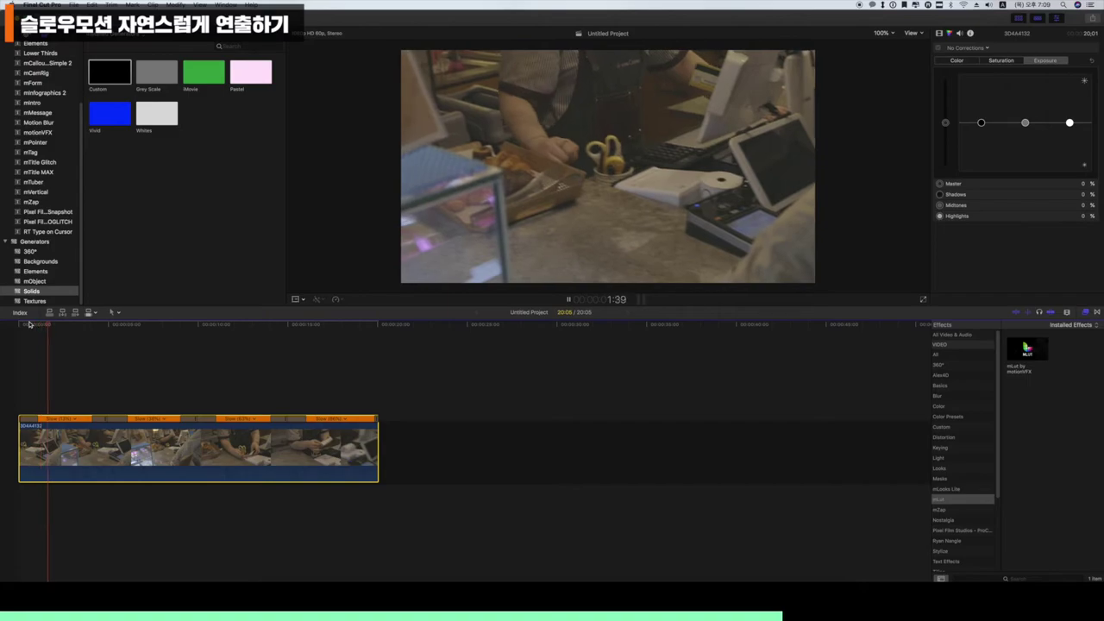
Replay the opening section of the speed-ramped footage clip and check the frame about 5 seconds in.
key("space")
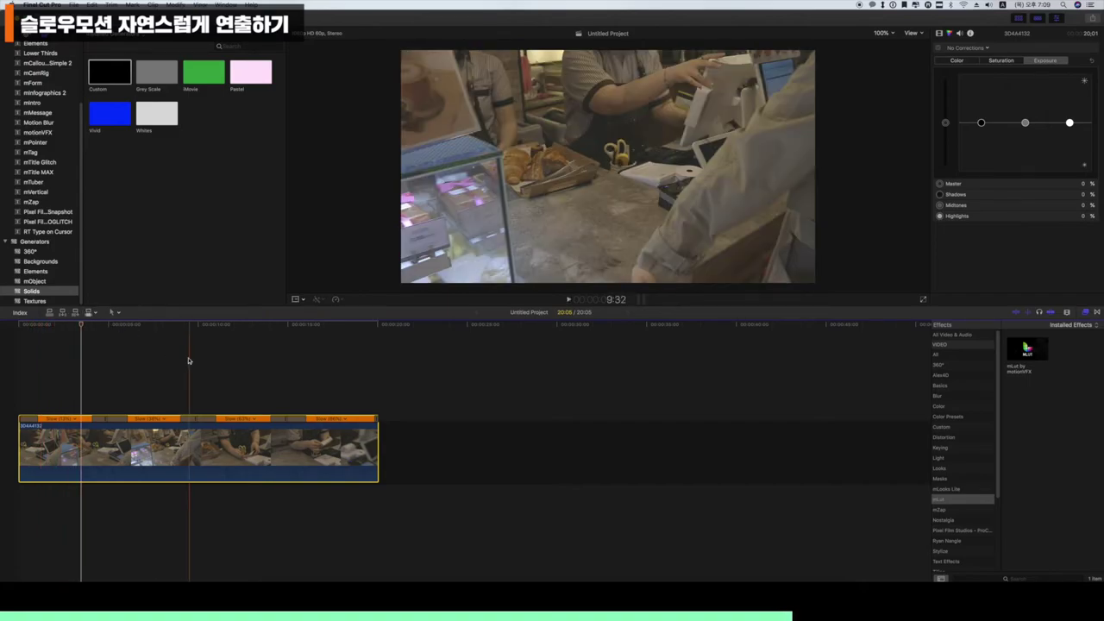
key("space")
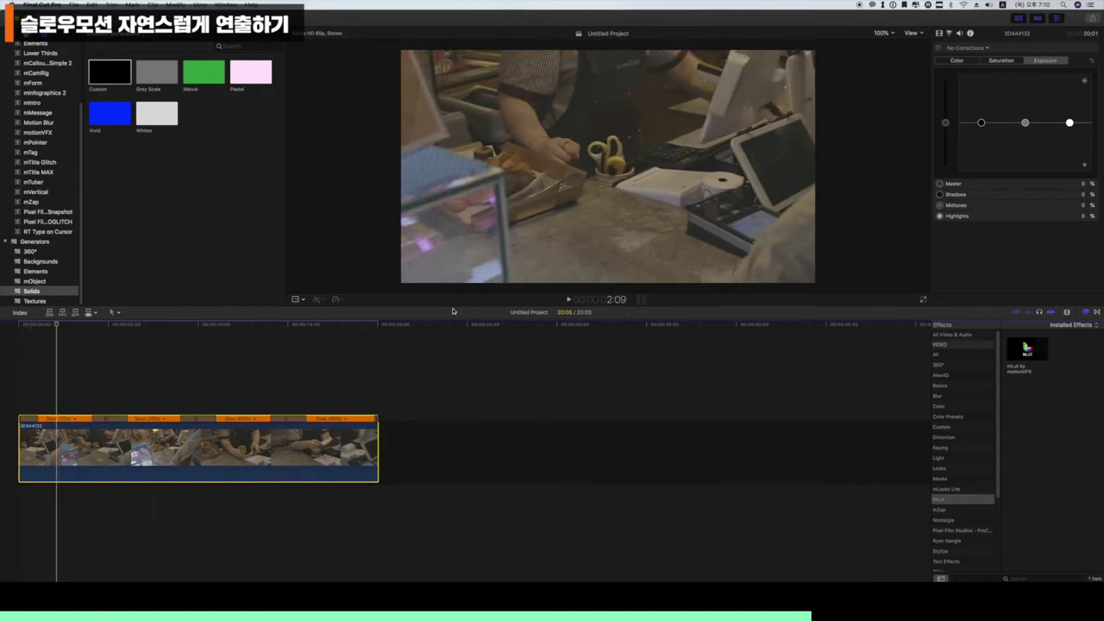
key("space")
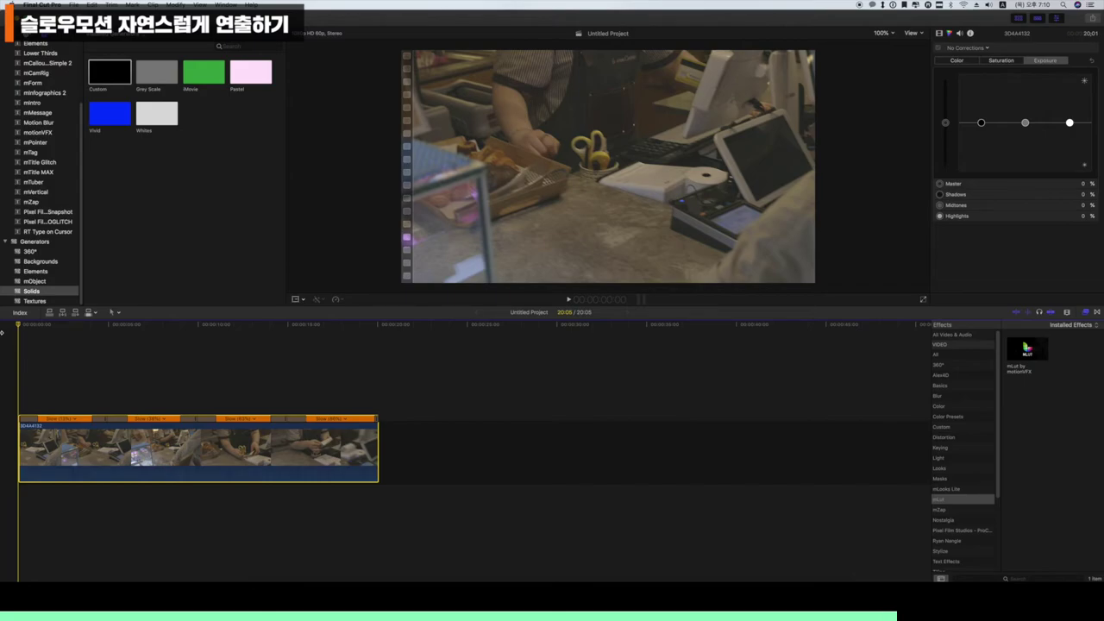
key("space")
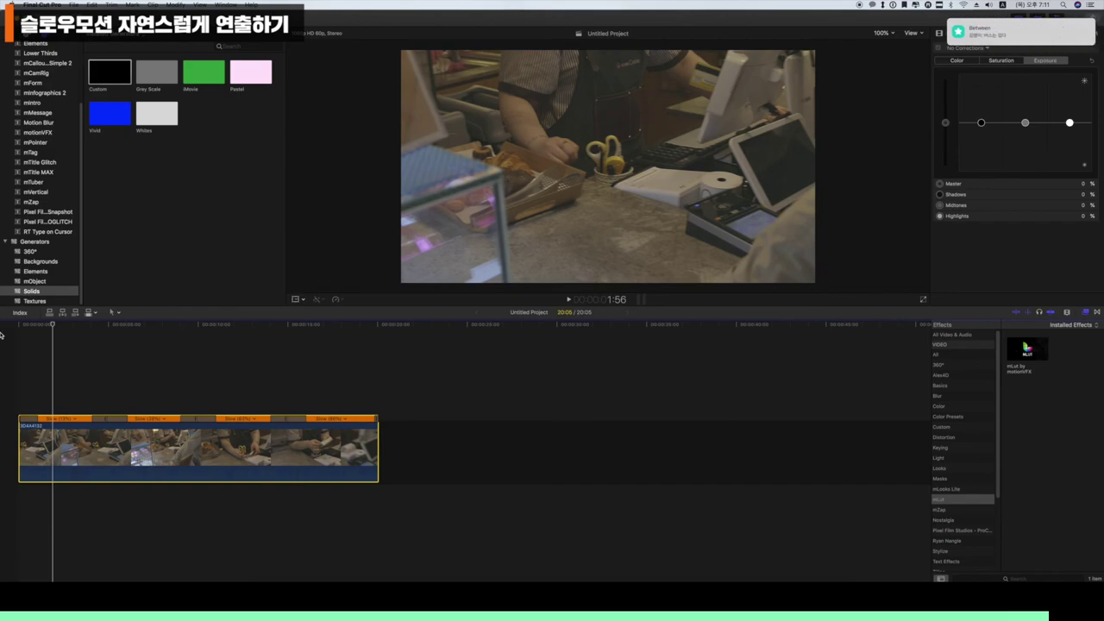
key("Home")
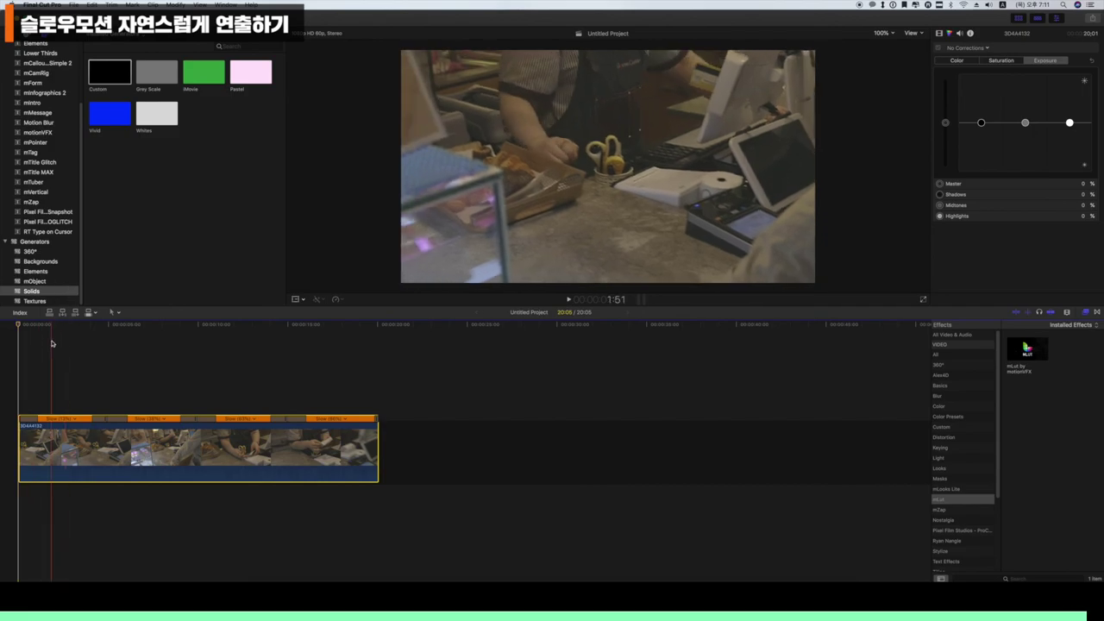
left_click(275, 338)
left_click(111, 338)
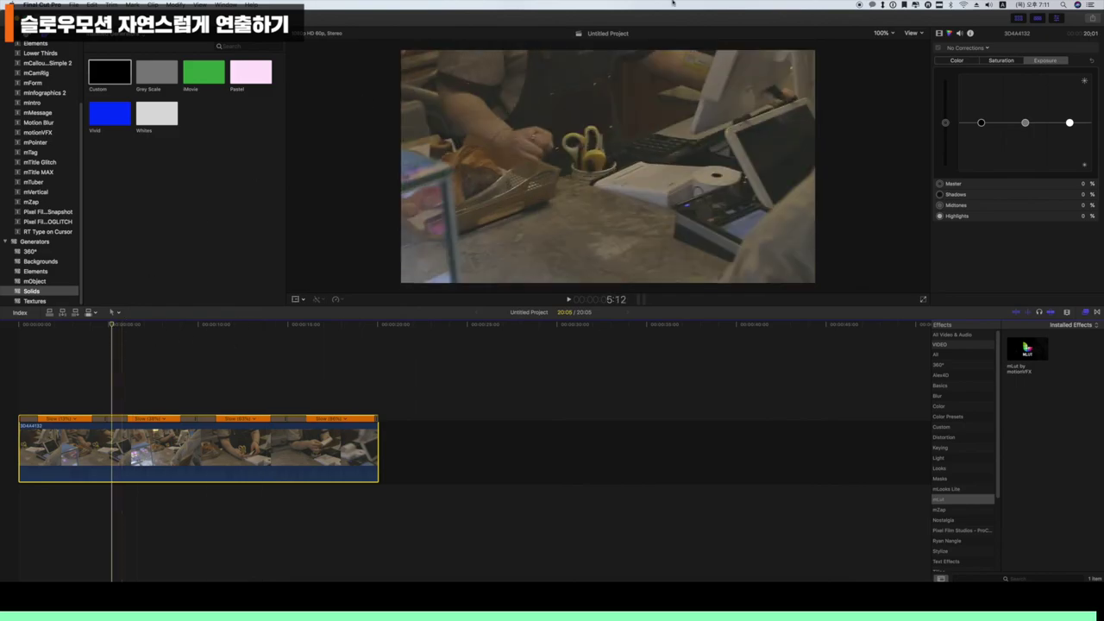